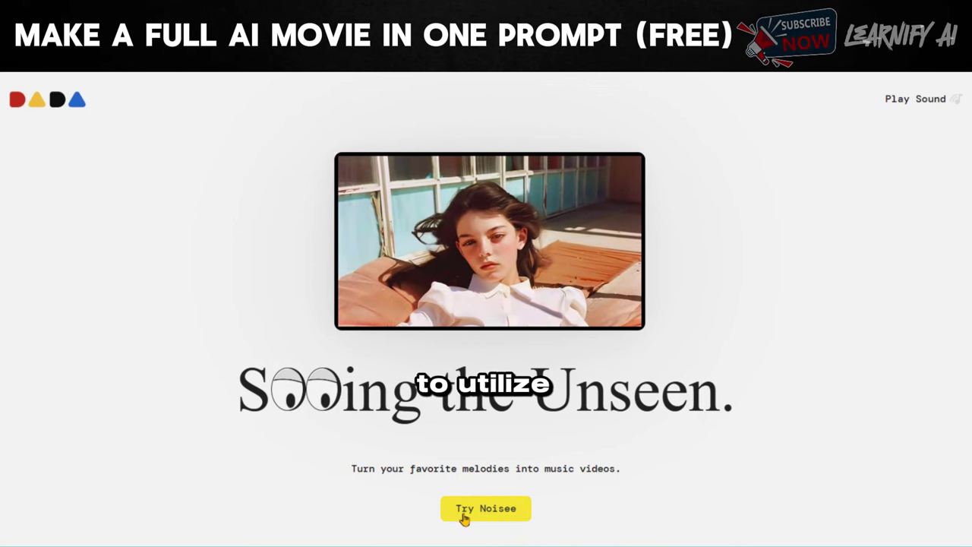
# Start using Noisee with the yellow Try Noisee button on its homepage.
pyautogui.click(460, 514)
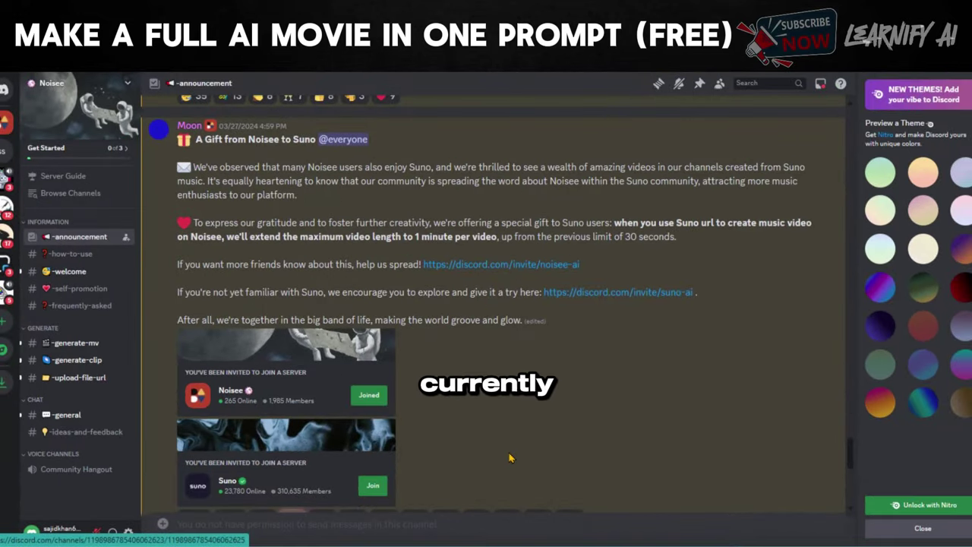
pyautogui.scroll(5, 511, 457)
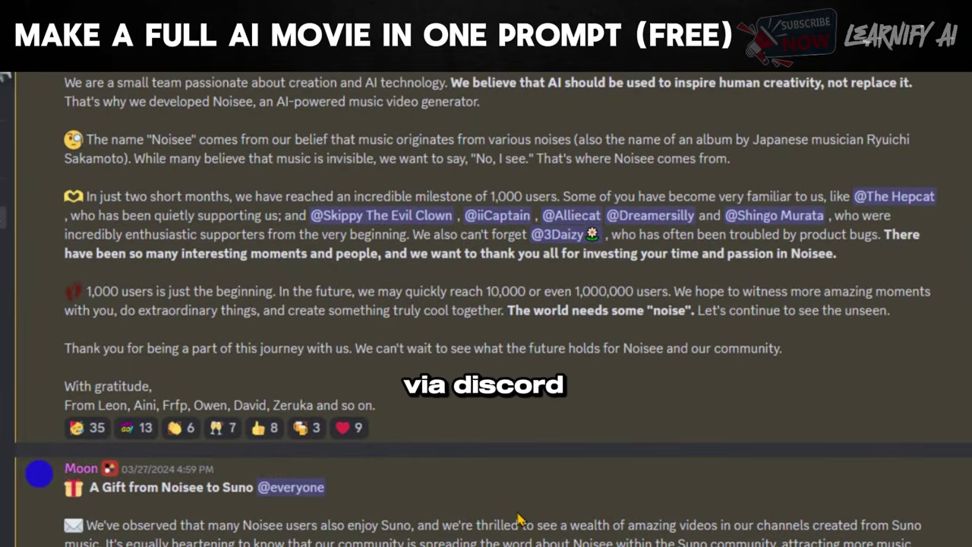
pyautogui.scroll(3, 520, 519)
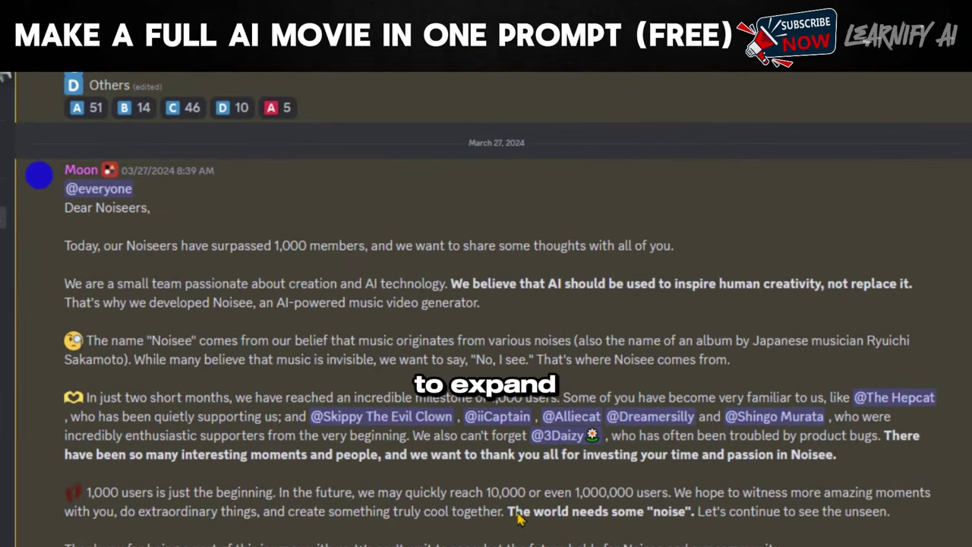
pyautogui.scroll(2, 519, 519)
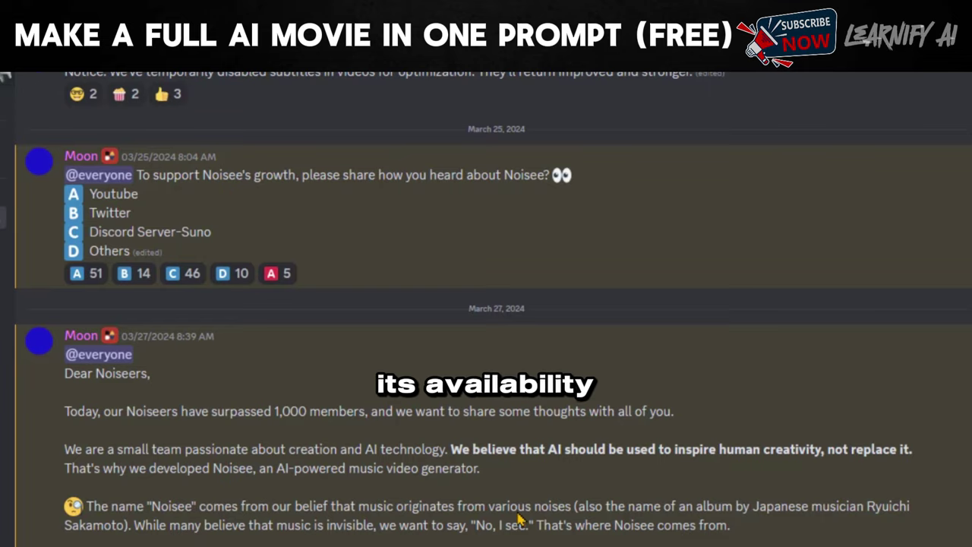
pyautogui.scroll(6, 519, 519)
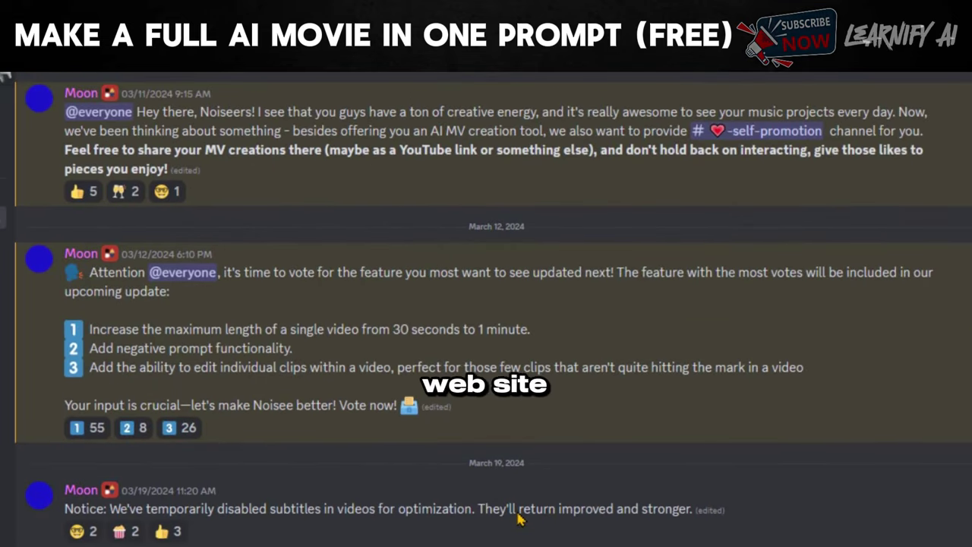
pyautogui.scroll(5, 520, 519)
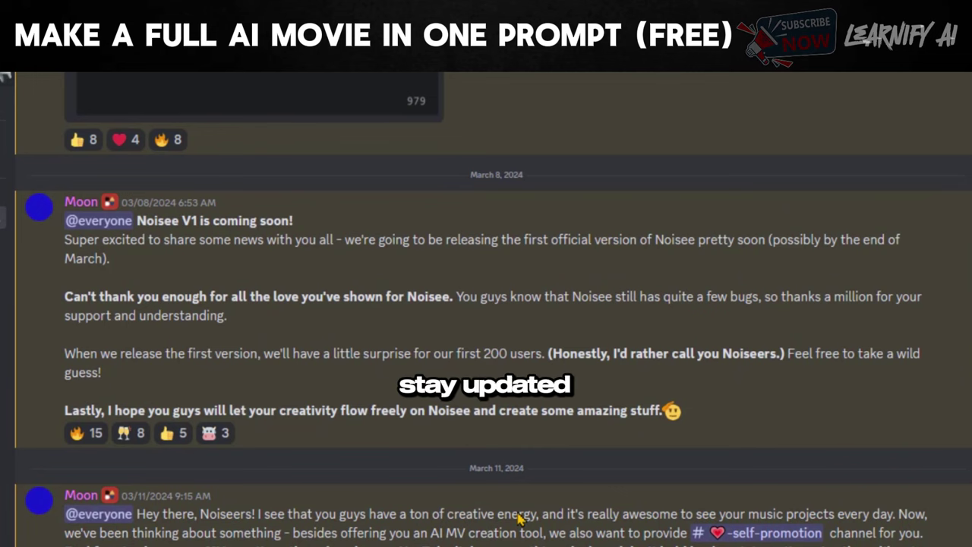
pyautogui.scroll(5, 519, 518)
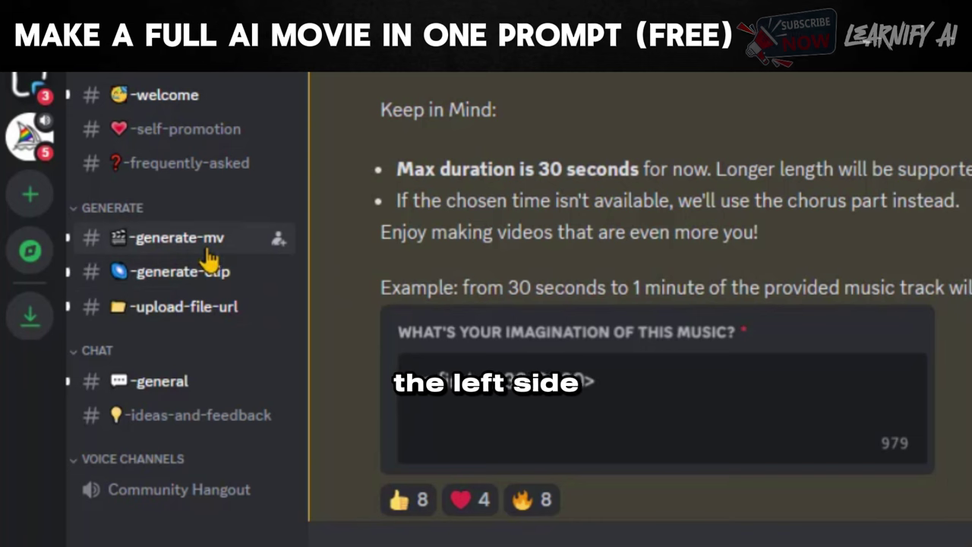
pyautogui.moveTo(164, 275)
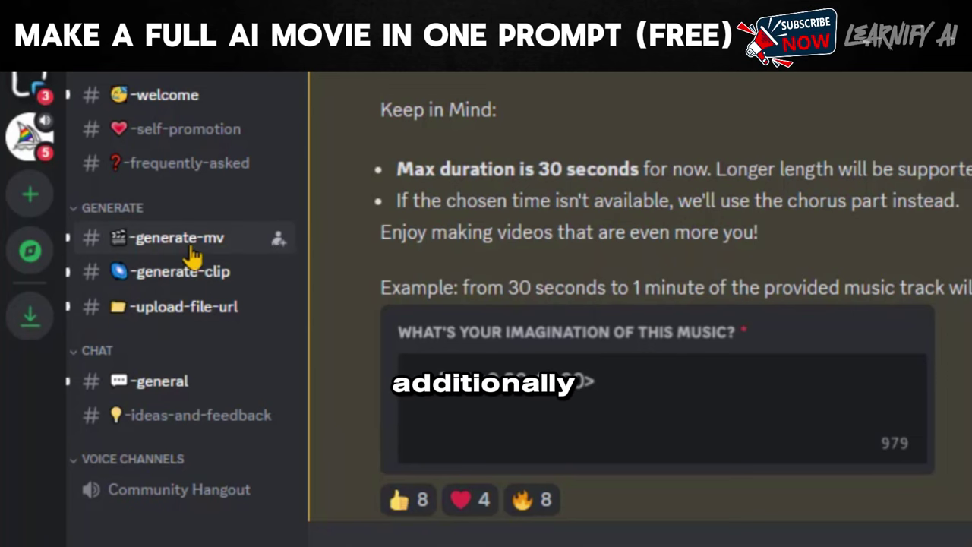
pyautogui.moveTo(182, 250)
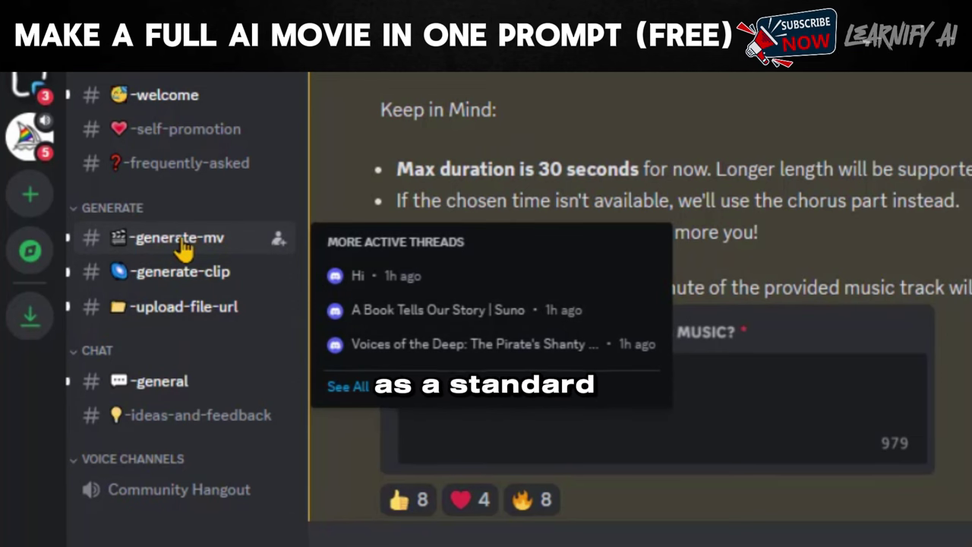
# Open the #generate-mv channel and browse the example music video posts made from Suno songs.
pyautogui.click(180, 240)
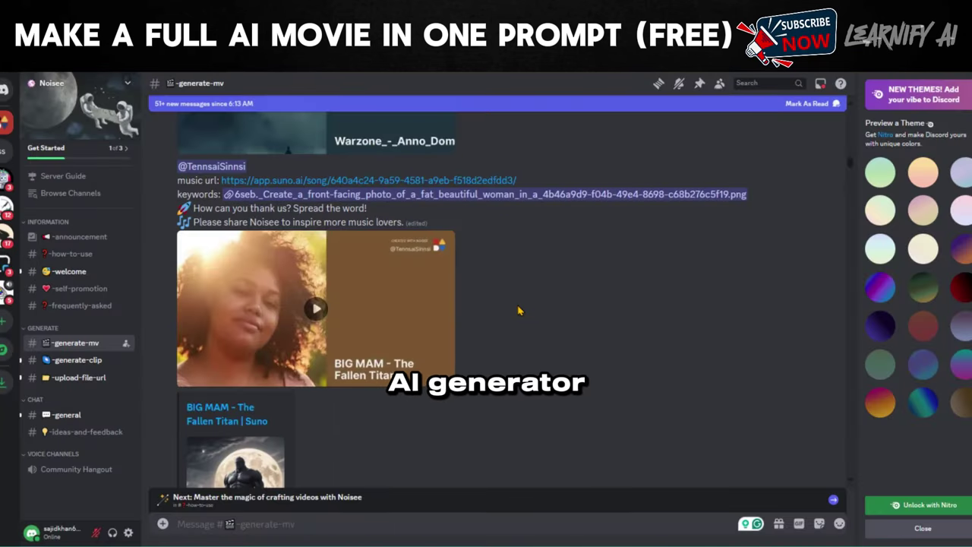
pyautogui.scroll(-4, 519, 311)
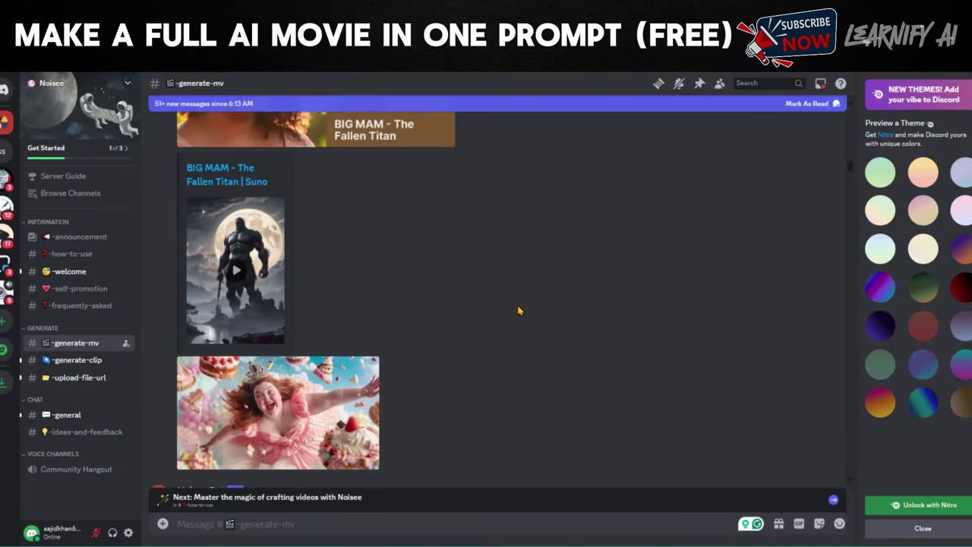
pyautogui.scroll(-10, 519, 311)
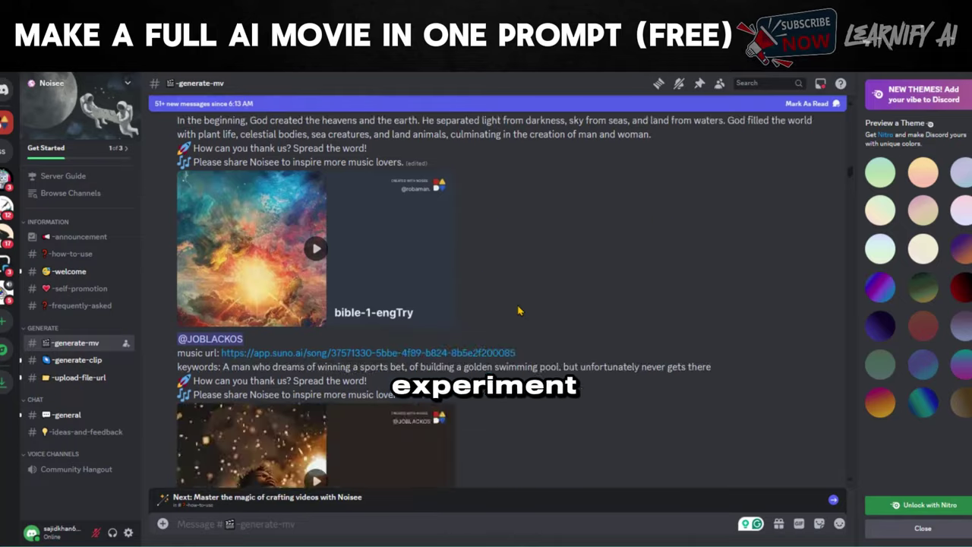
pyautogui.scroll(-10, 520, 311)
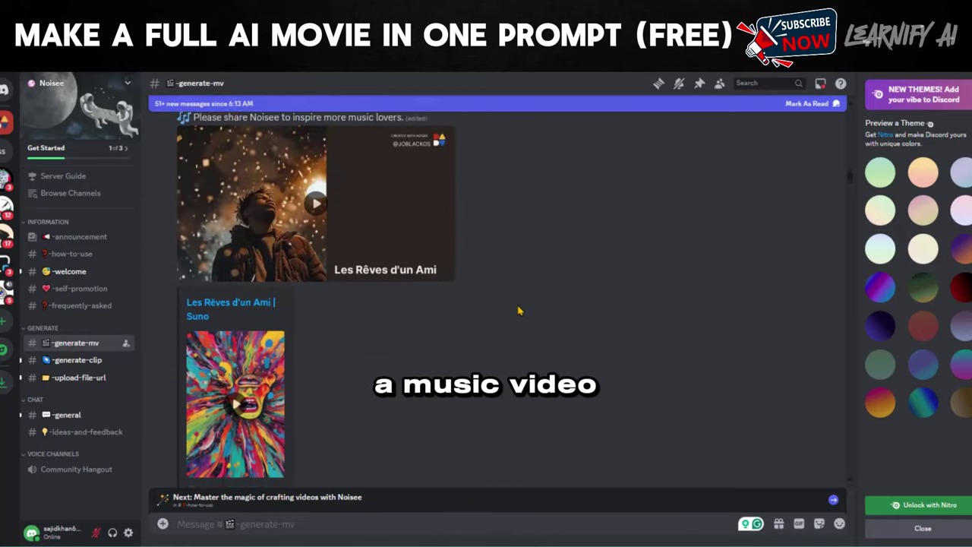
pyautogui.scroll(-2, 519, 311)
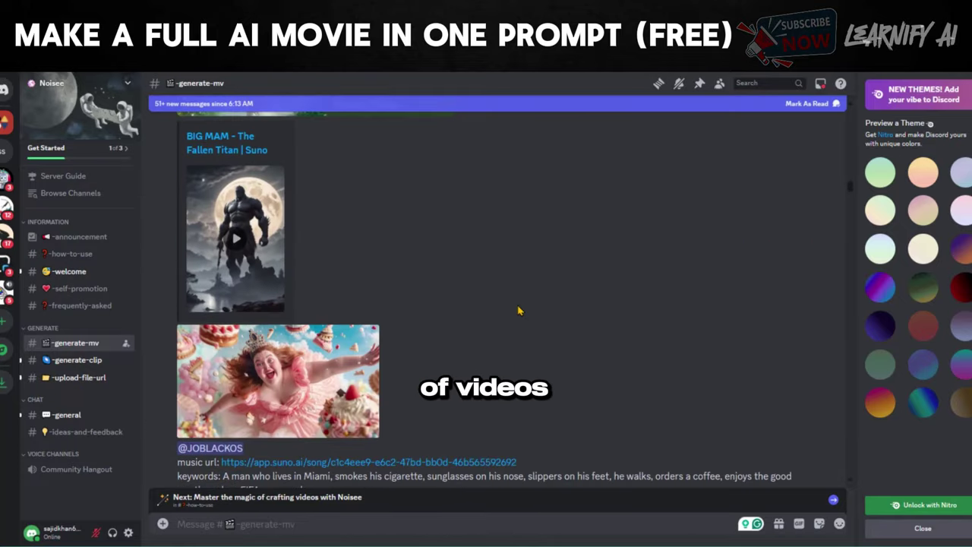
pyautogui.scroll(-10, 519, 311)
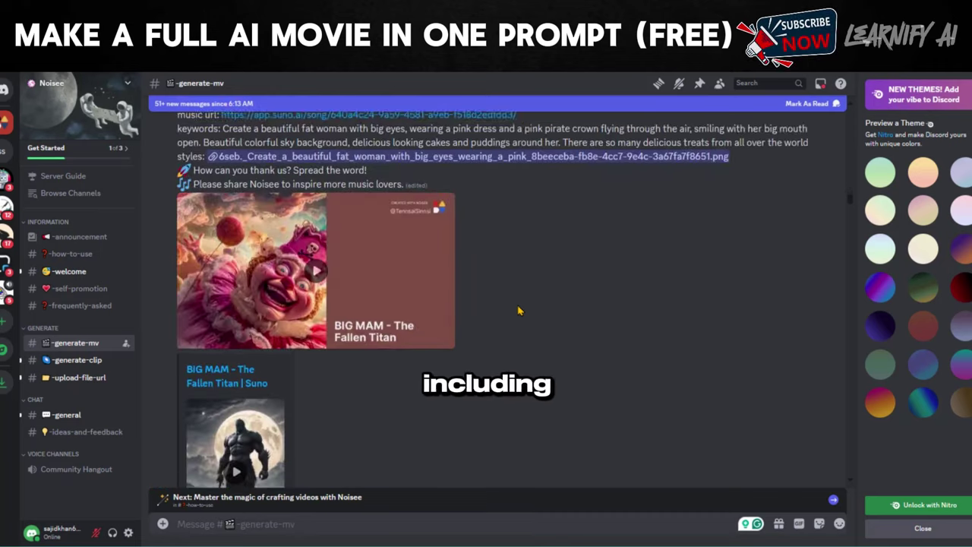
pyautogui.scroll(-10, 520, 311)
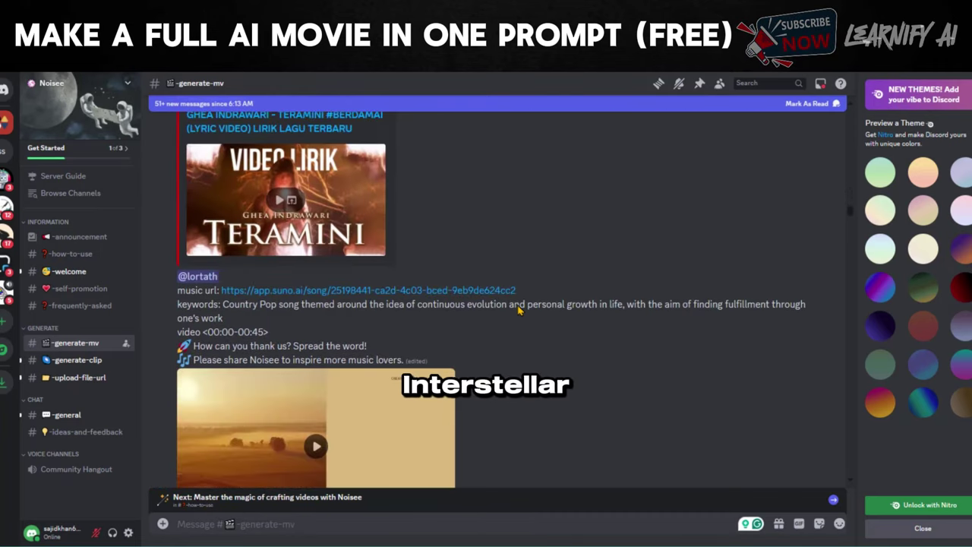
pyautogui.scroll(-10, 519, 311)
pyautogui.scroll(-10, 519, 311)
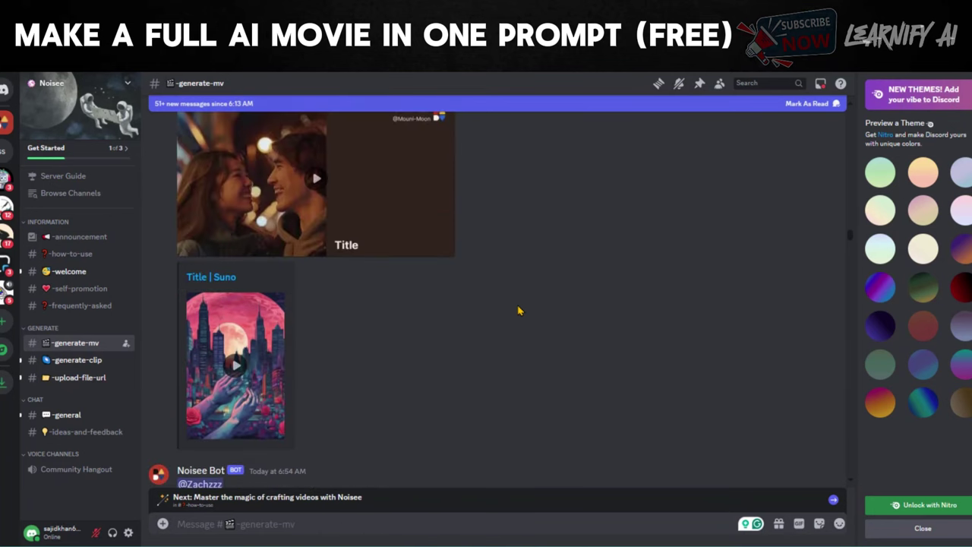
pyautogui.scroll(-10, 519, 310)
pyautogui.scroll(-10, 519, 311)
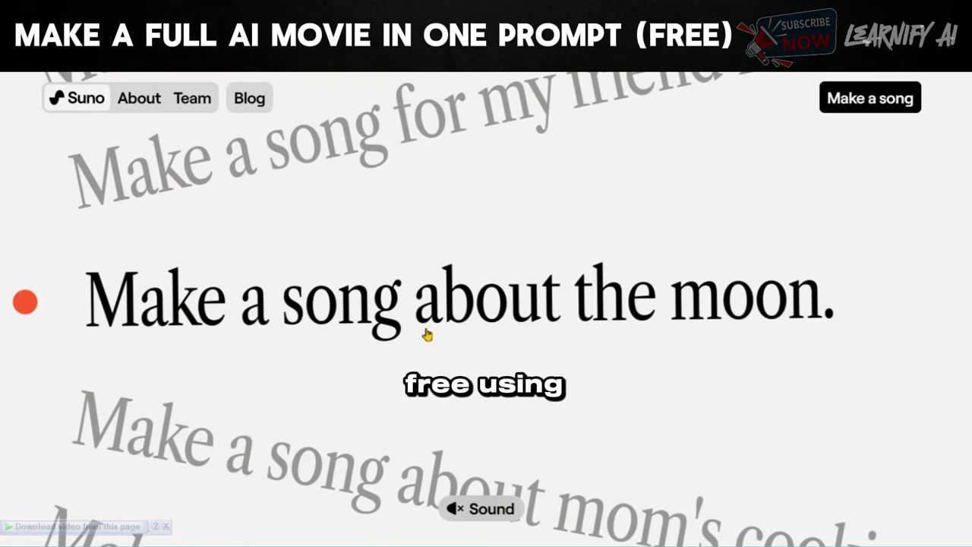
# Go from Suno's Make a song to the Create page and sign in to an existing account.
pyautogui.click(845, 113)
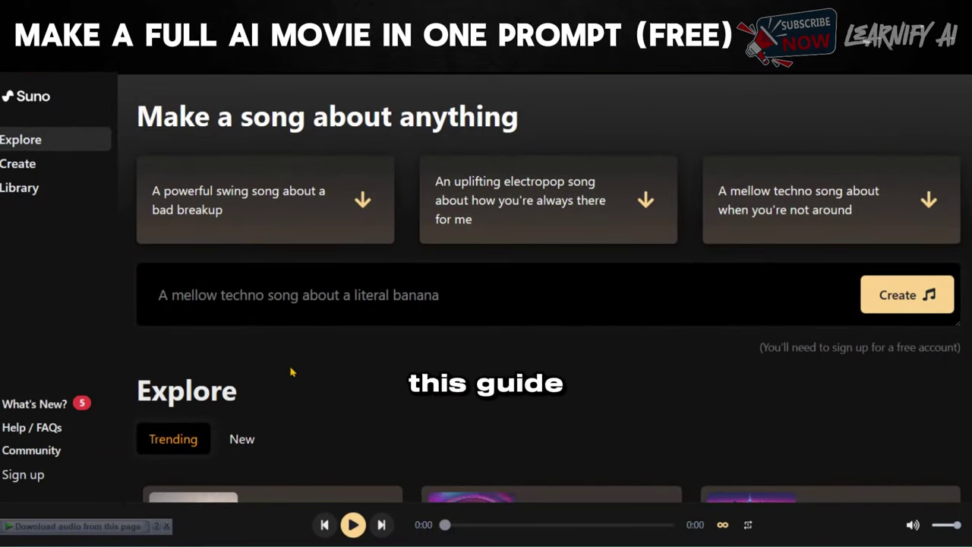
pyautogui.scroll(-2, 289, 372)
pyautogui.scroll(2, 289, 372)
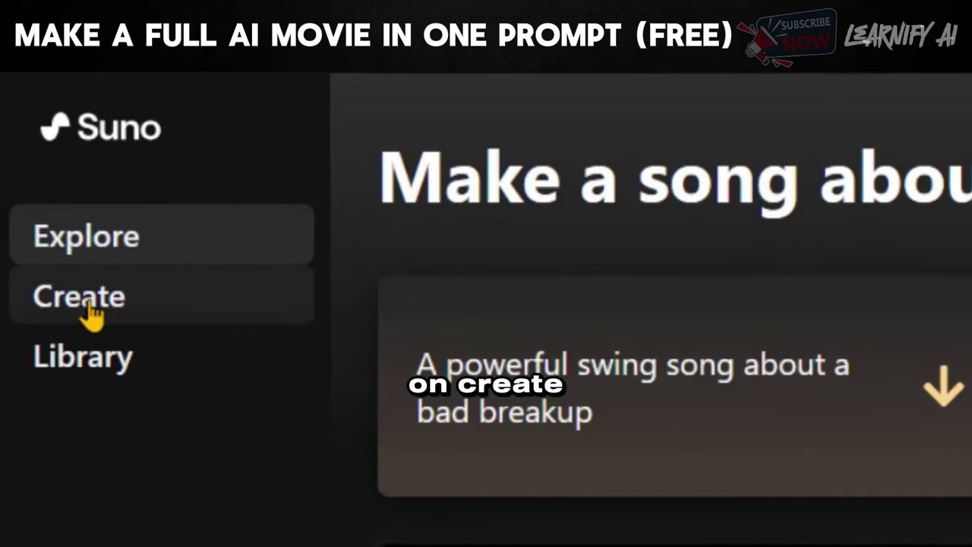
pyautogui.click(90, 315)
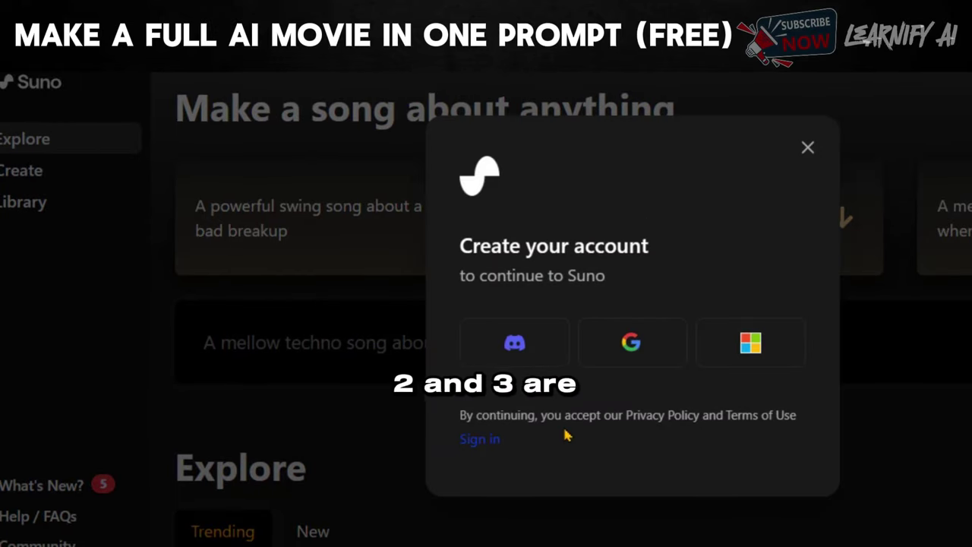
pyautogui.click(480, 441)
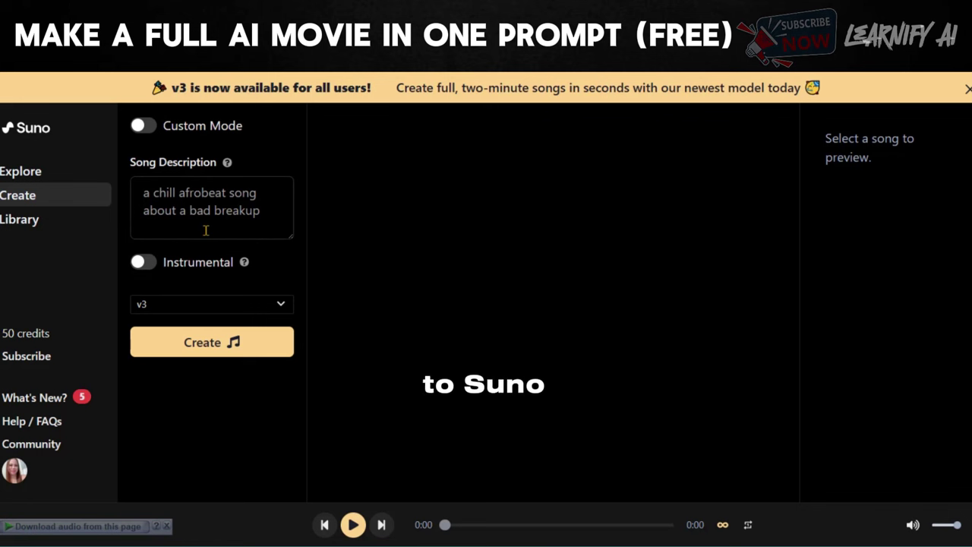
# Paste the prepared piano ballad prompt into Song Description and enlarge the box.
pyautogui.click(163, 204)
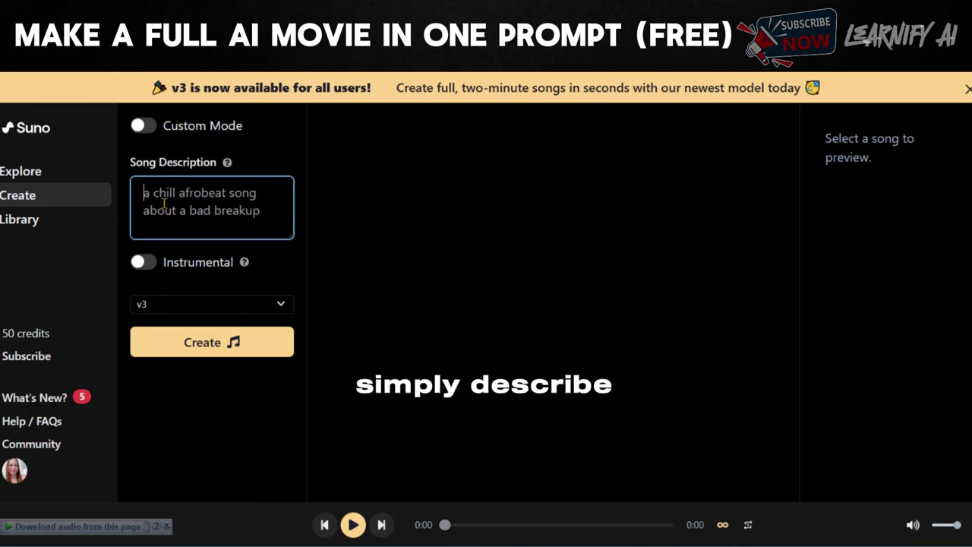
pyautogui.hotkey('ctrl', 'v')
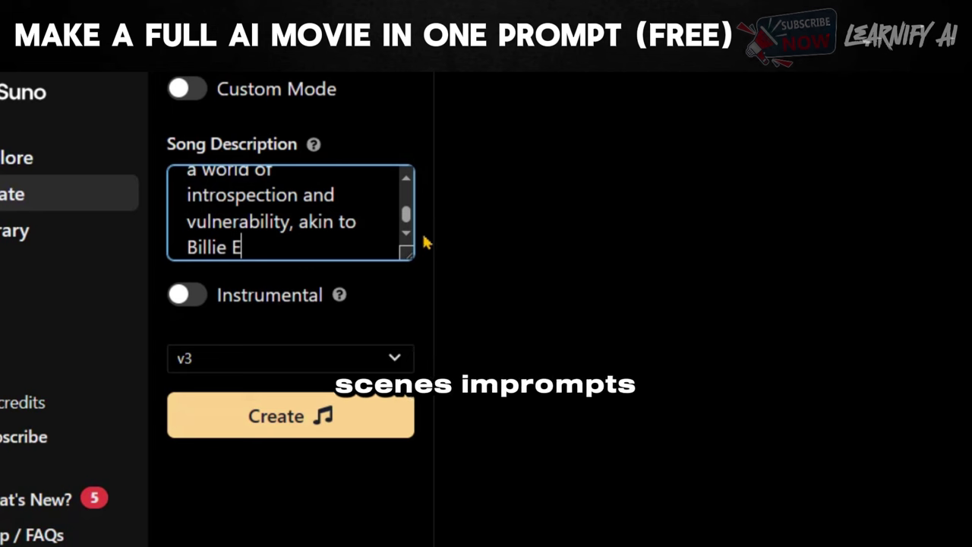
pyautogui.moveTo(409, 251); pyautogui.dragTo(414, 484)
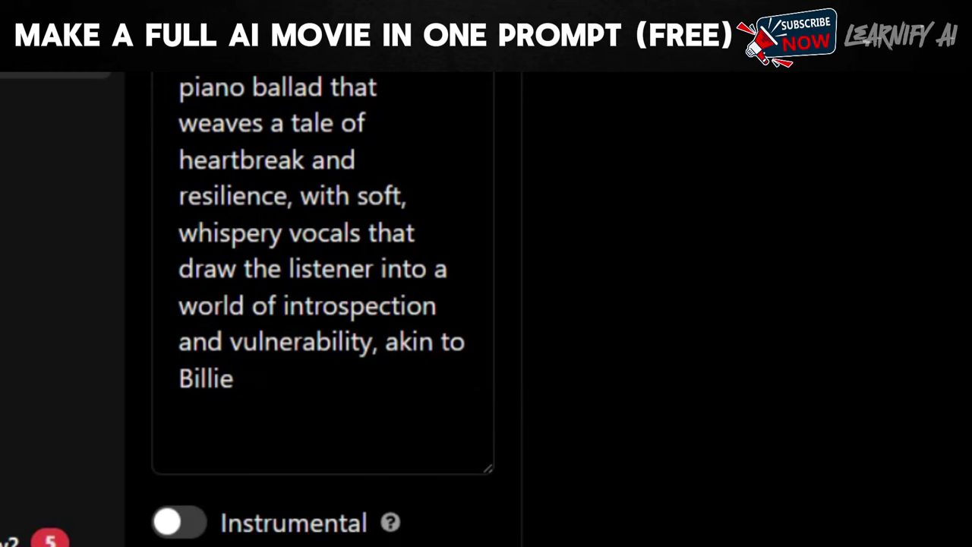
# Create the 'Shadows of Resilience' songs and copy the second version's link.
pyautogui.click(161, 467)
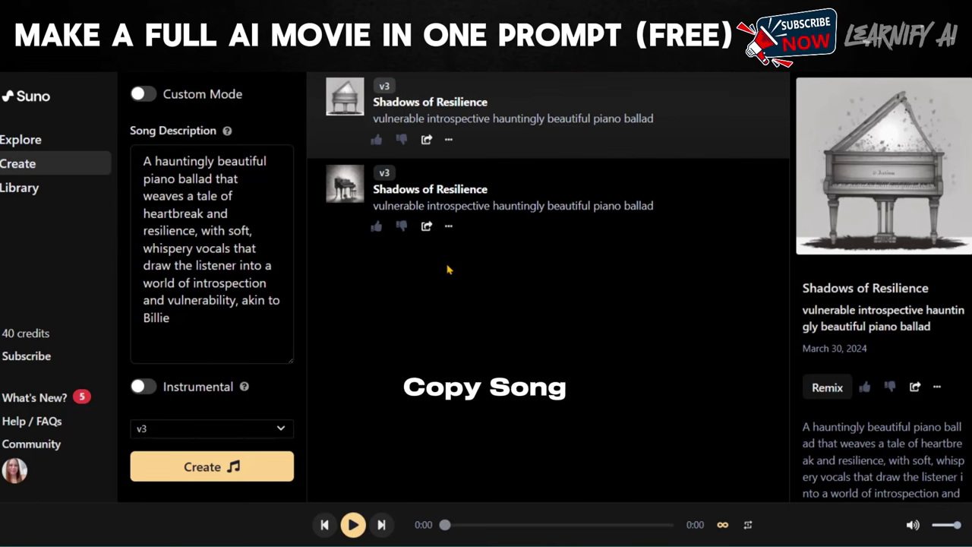
pyautogui.click(427, 227)
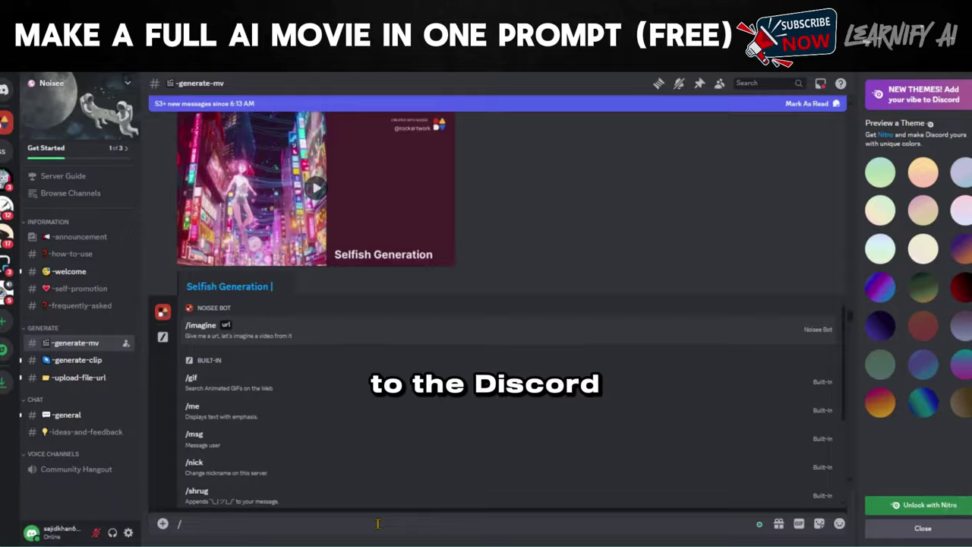
pyautogui.write('/im')
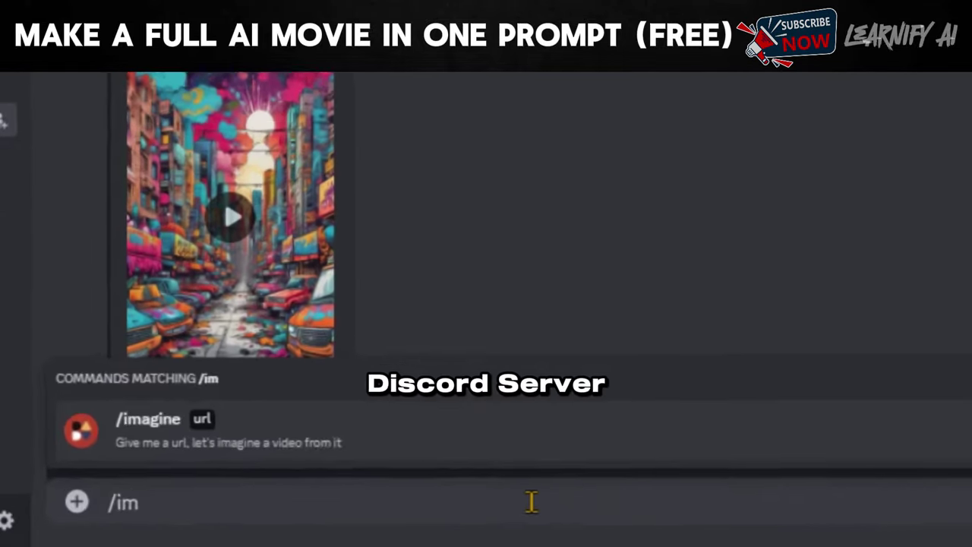
pyautogui.write('agine')
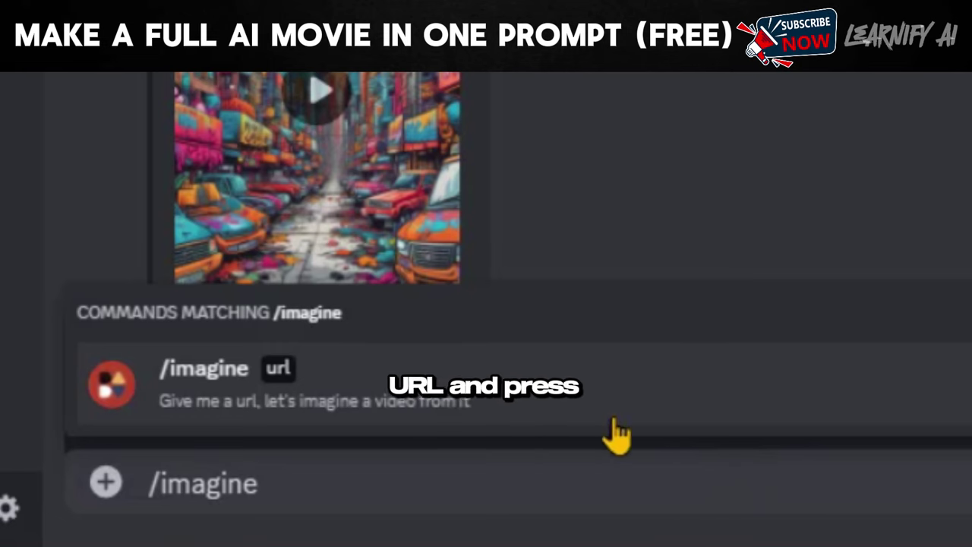
# Run Noisee Bot's /imagine command with the copied Suno song URL to open its form.
pyautogui.click(621, 396)
pyautogui.hotkey('ctrl', 'v')
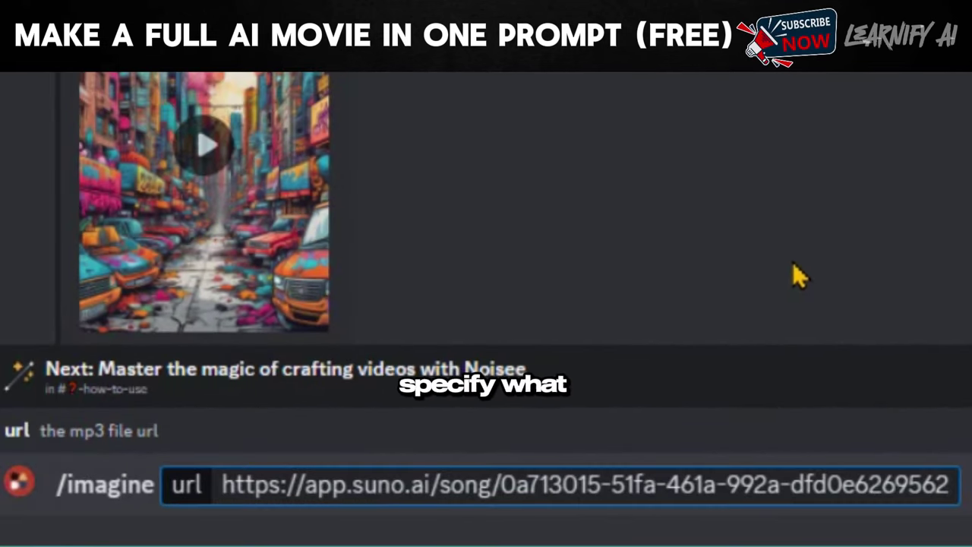
pyautogui.press('Return')
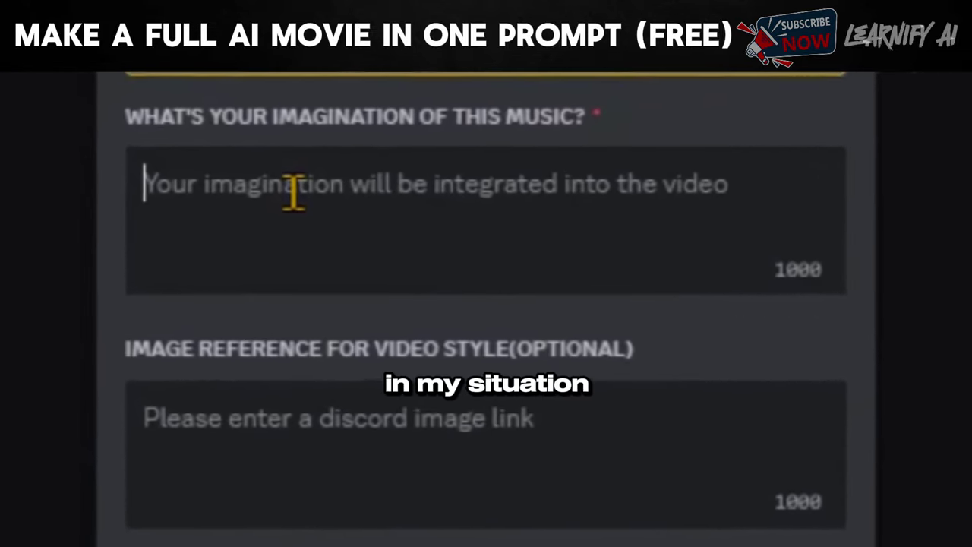
# Fill the form with the moonlit-lake violin scene prompt followed by the time range <00:00-00:30>.
pyautogui.hotkey('ctrl', 'v')
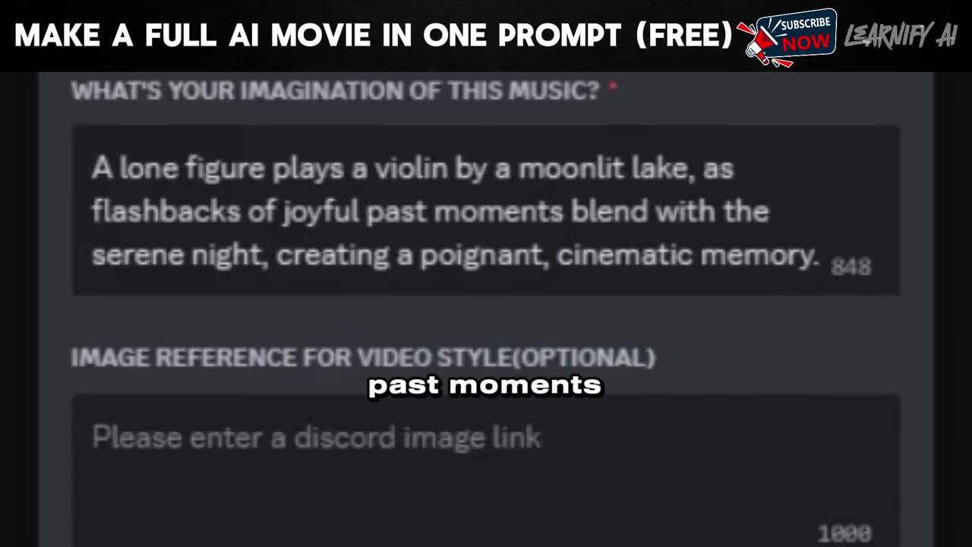
pyautogui.write('.')
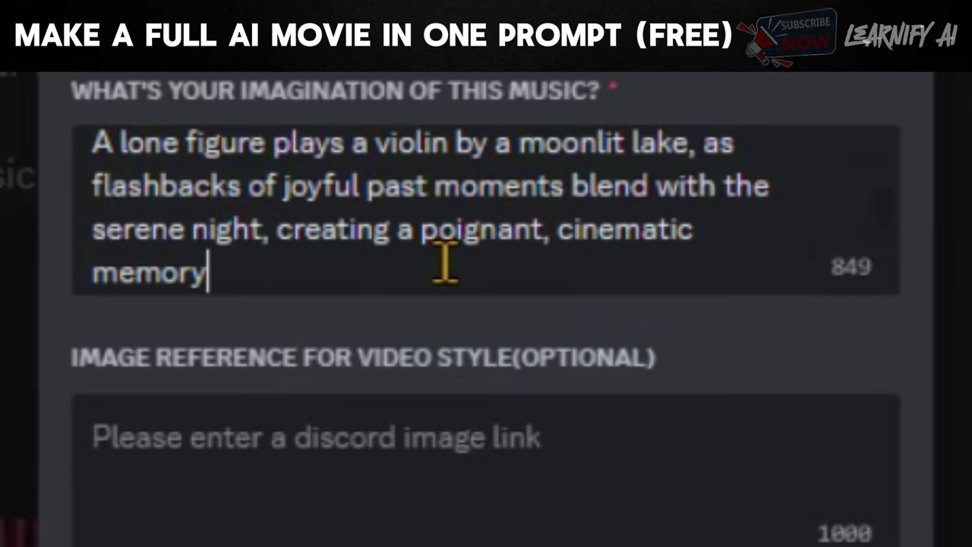
pyautogui.write('<')
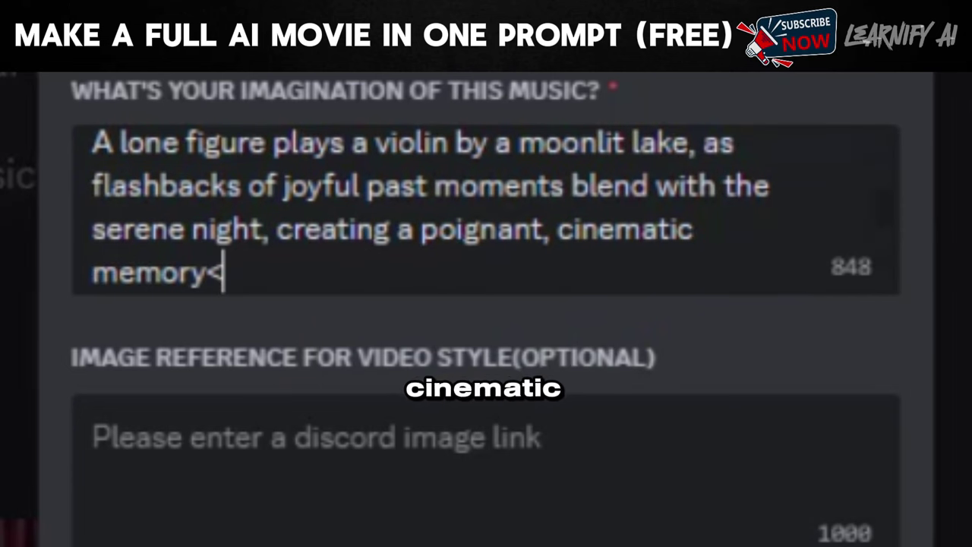
pyautogui.write('00:')
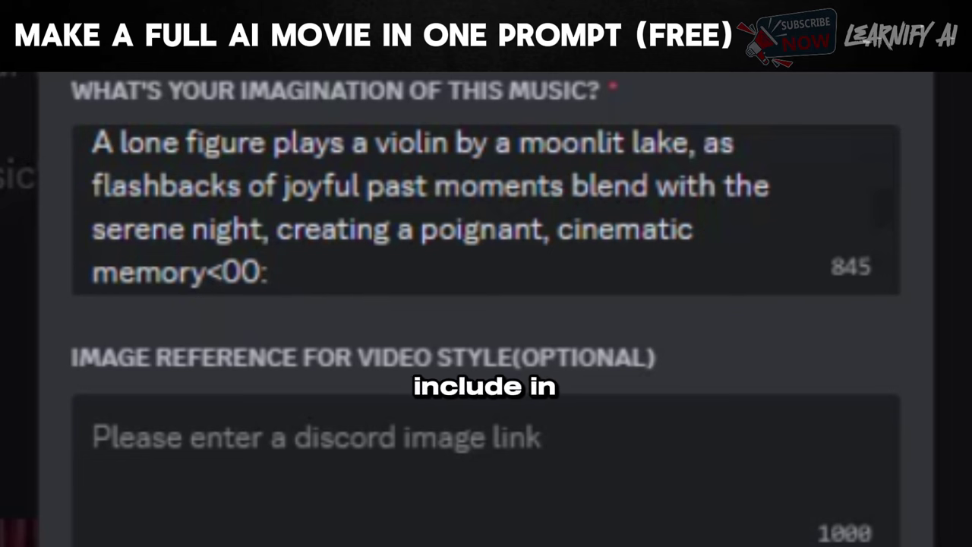
pyautogui.write('00')
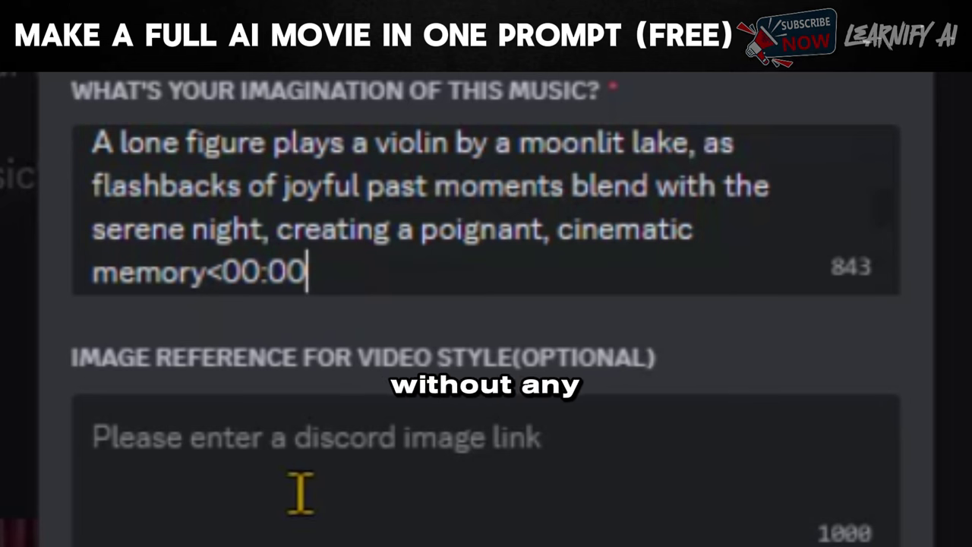
pyautogui.write('-')
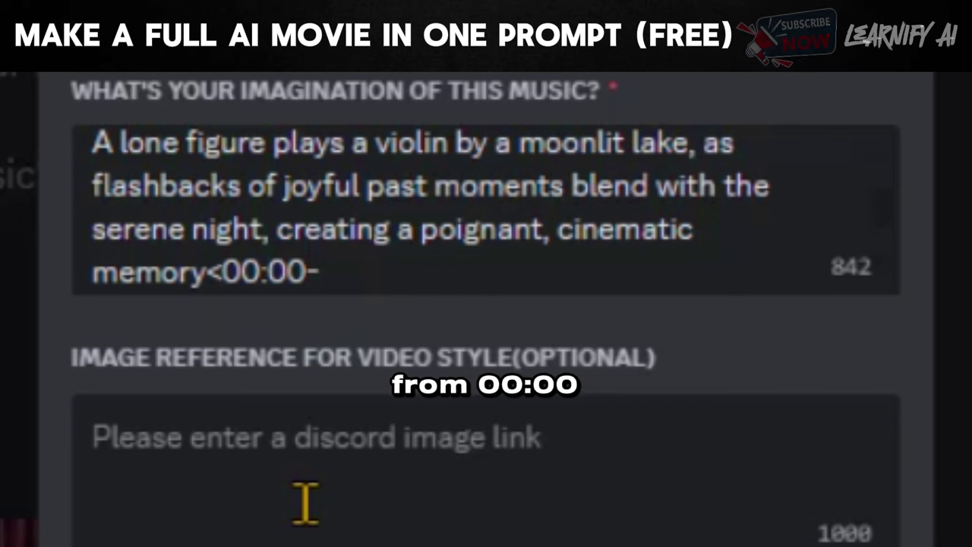
pyautogui.write('00:')
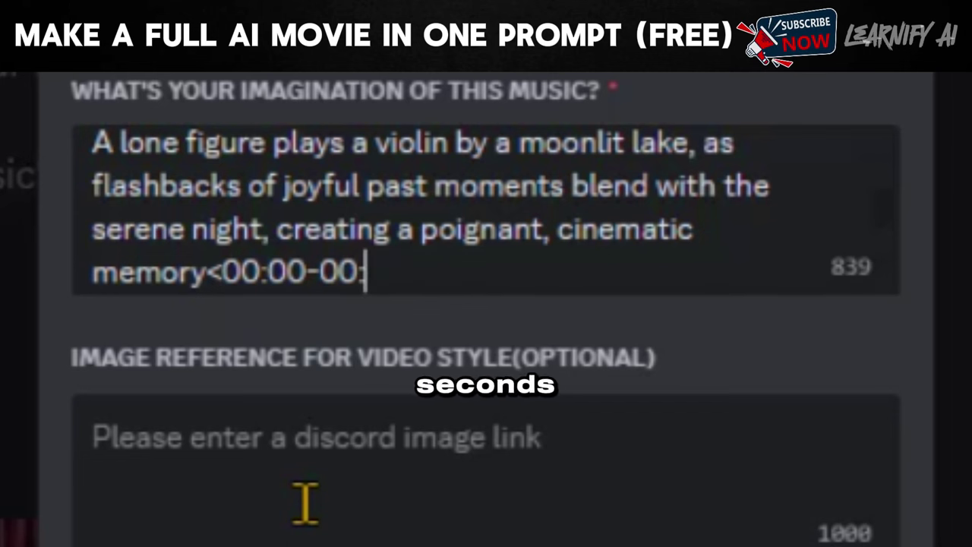
pyautogui.write('30>')
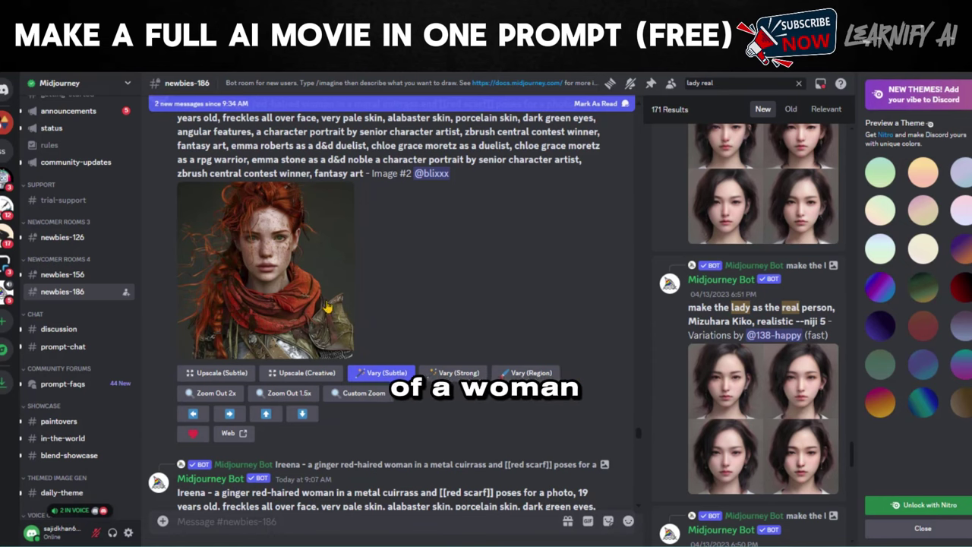
# Copy the red-haired woman portrait's image link and paste it into the image reference field.
pyautogui.click(313, 333)
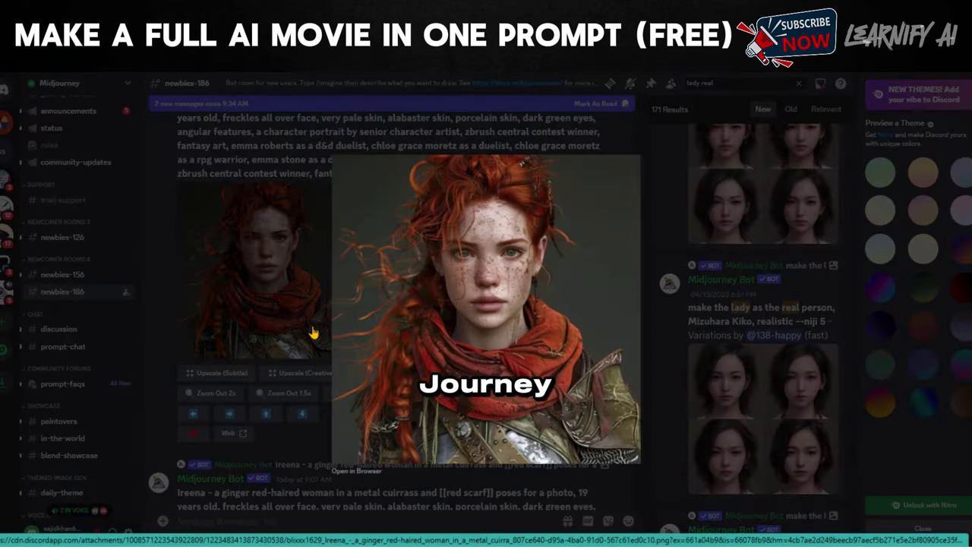
pyautogui.rightClick(389, 303)
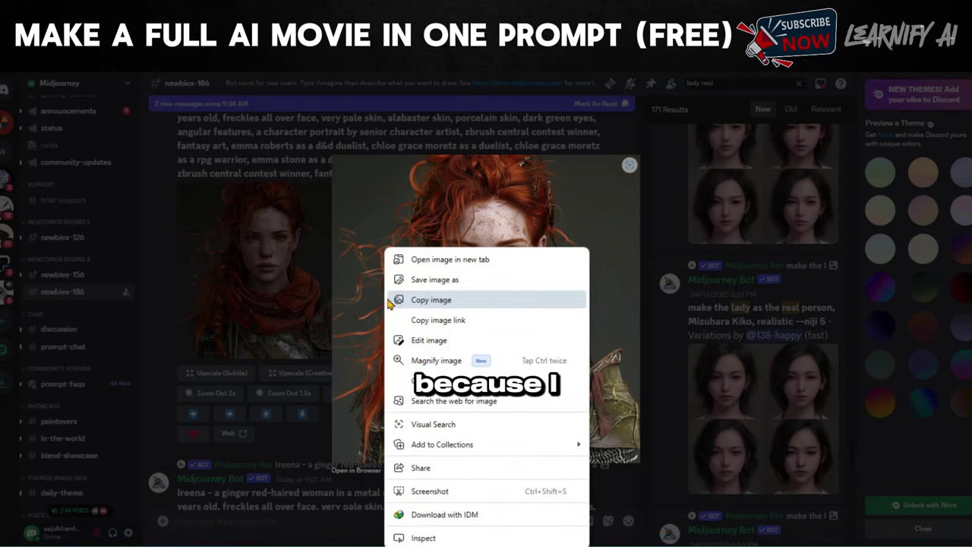
pyautogui.click(507, 322)
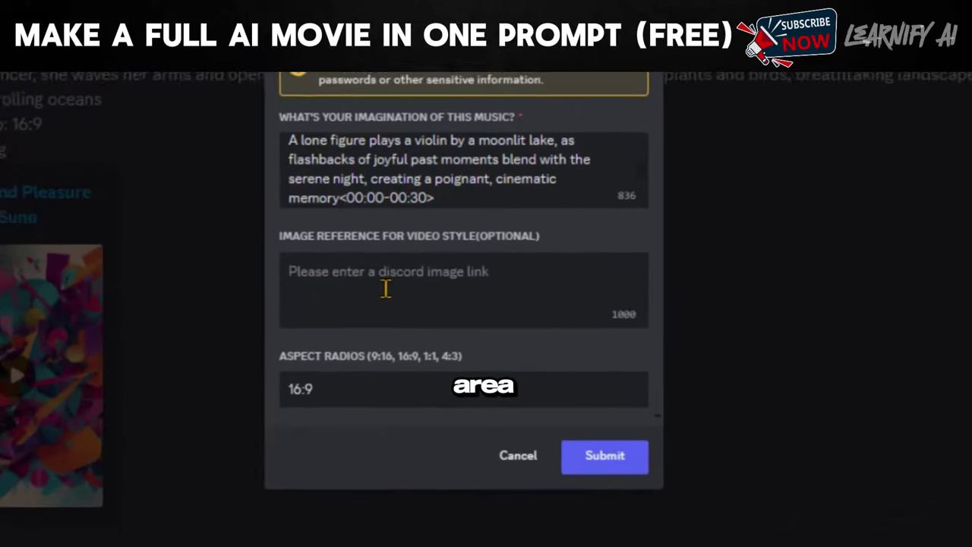
pyautogui.rightClick(386, 278)
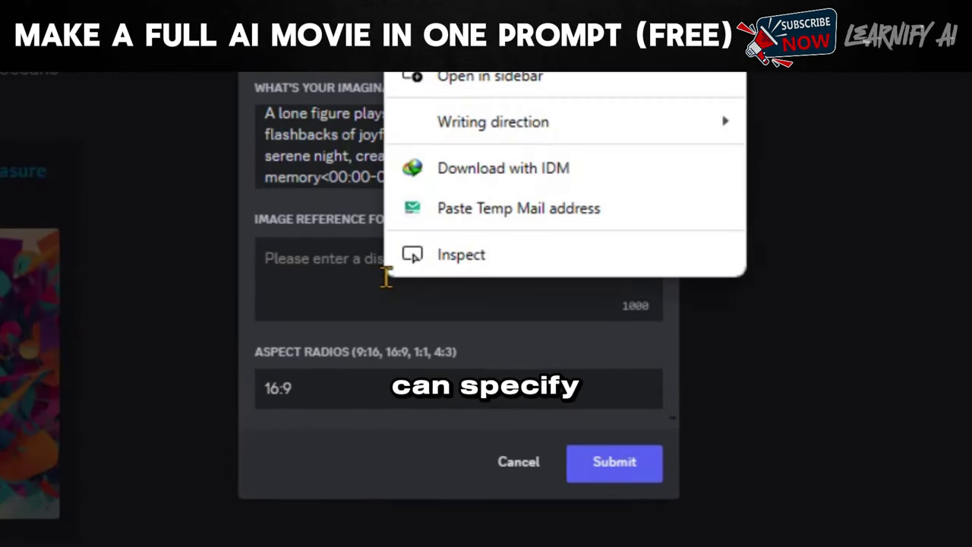
pyautogui.hotkey('ctrl', 'v')
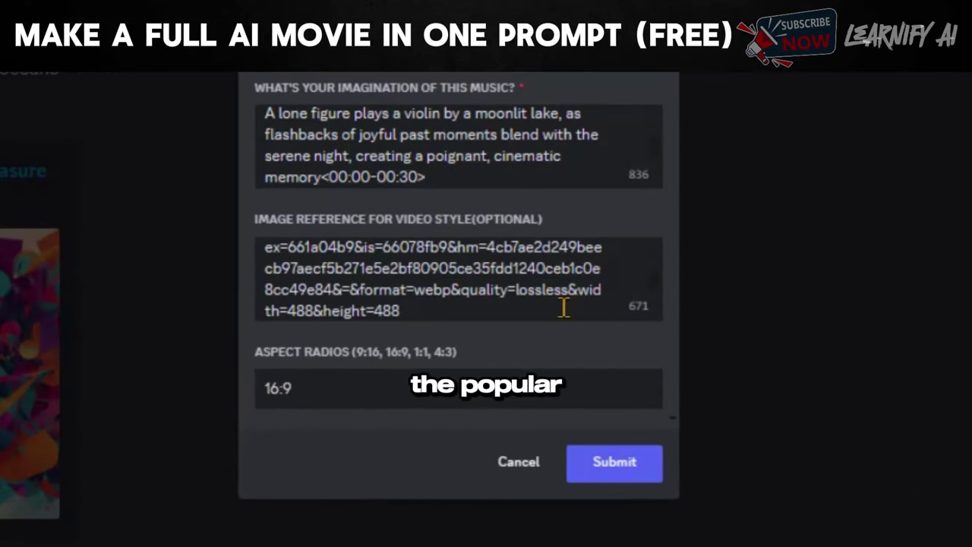